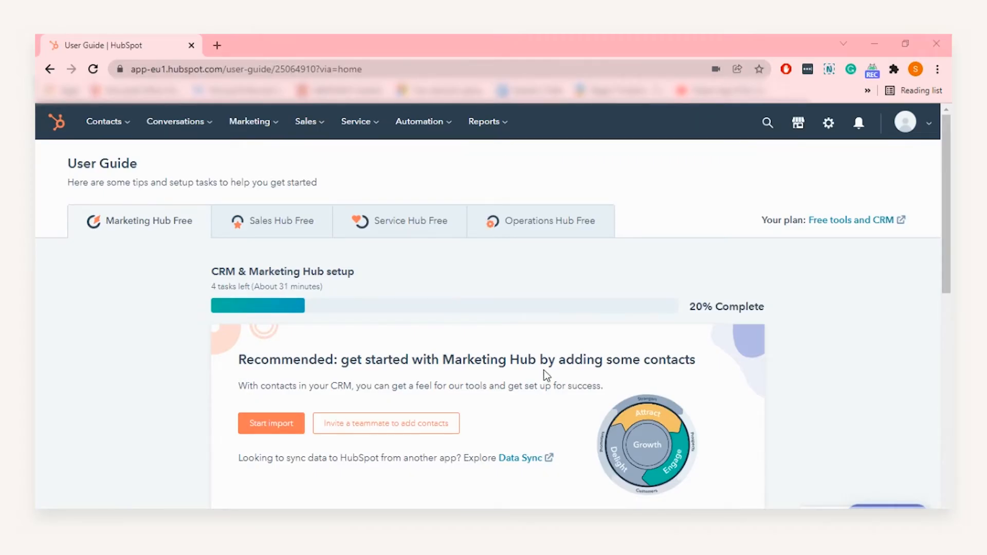
# From the settings gear, open the Email tab under General in Your Preferences
pyautogui.click(828, 124)
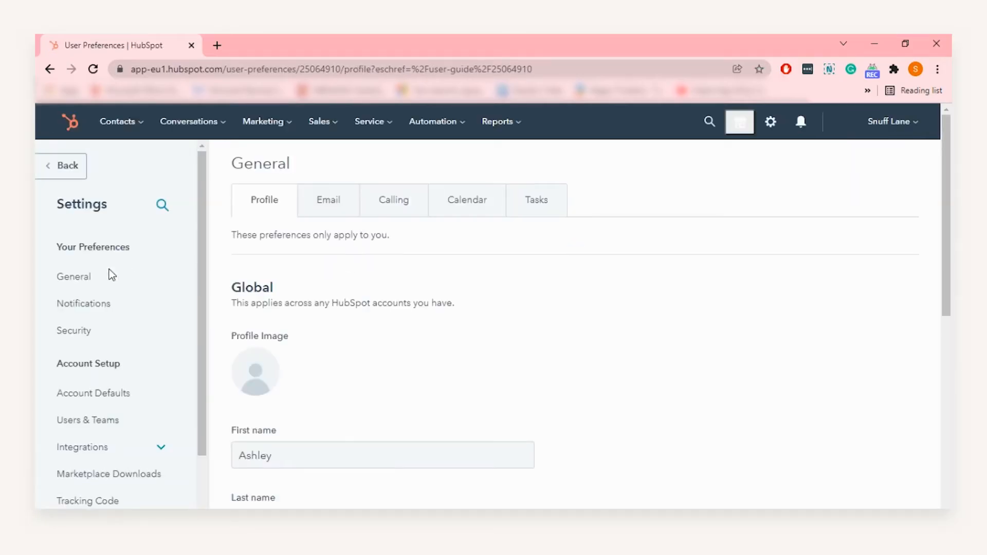
pyautogui.click(332, 206)
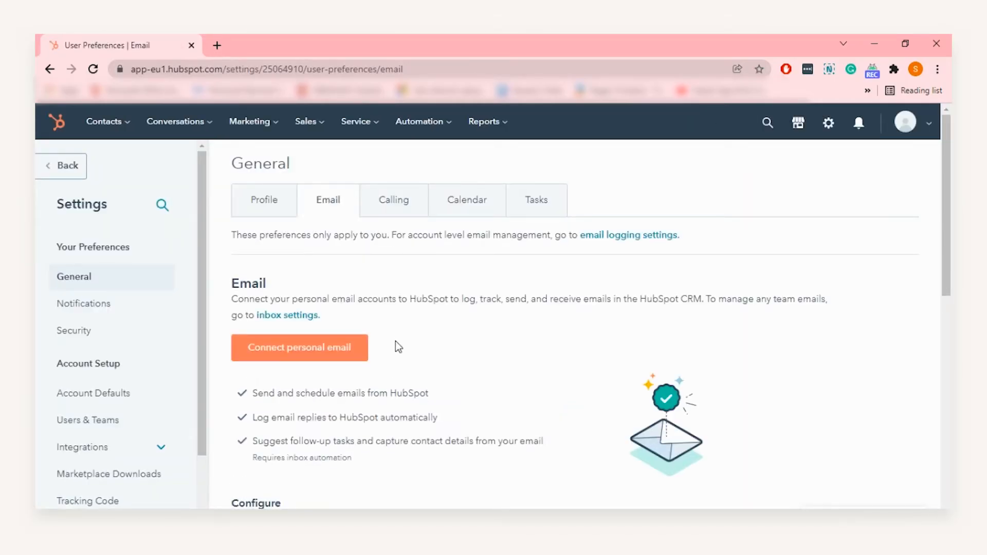
# Connect a personal Office 365 email account with inbox automation turned on
pyautogui.click(329, 357)
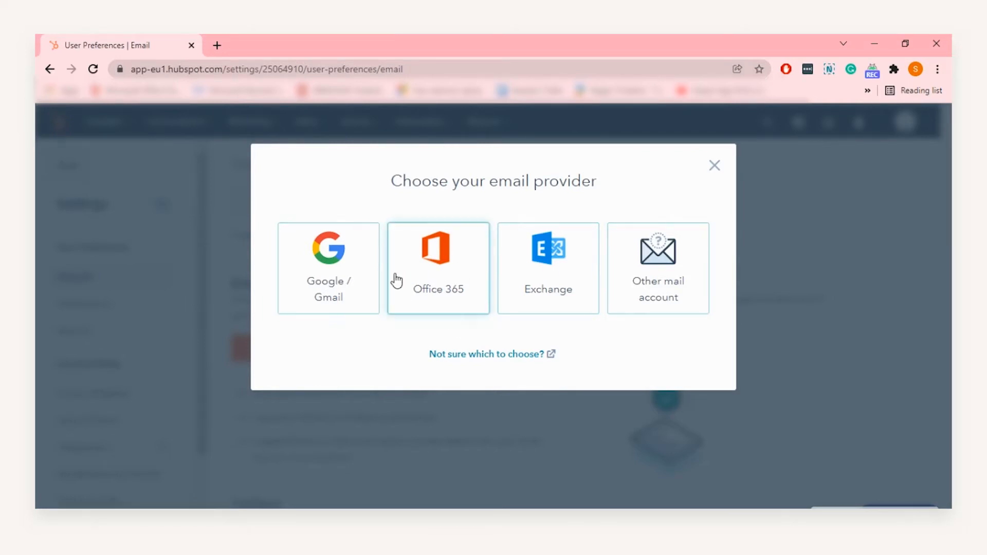
pyautogui.click(429, 280)
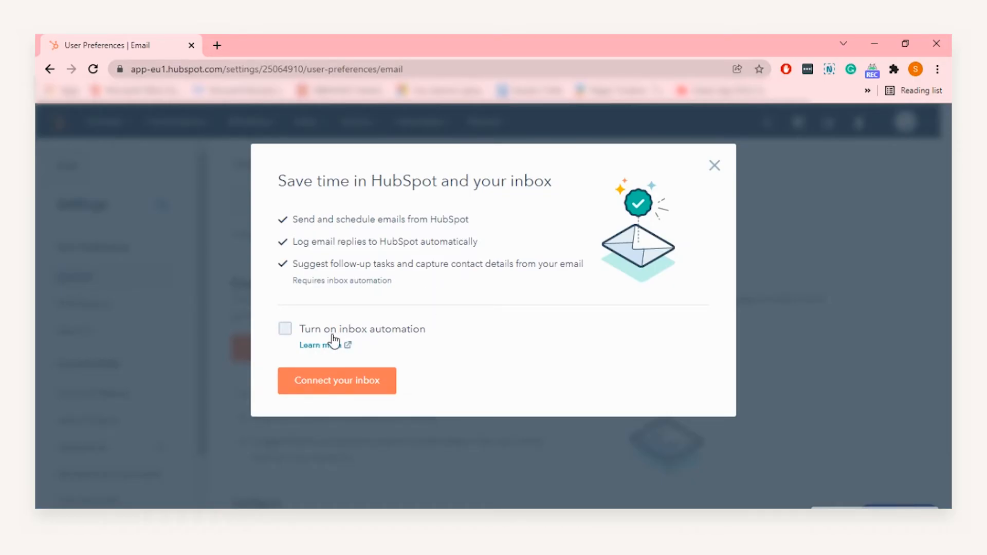
pyautogui.click(418, 335)
# Accept the Connect your inbox consent text and continue to Microsoft sign-in
pyautogui.click(357, 387)
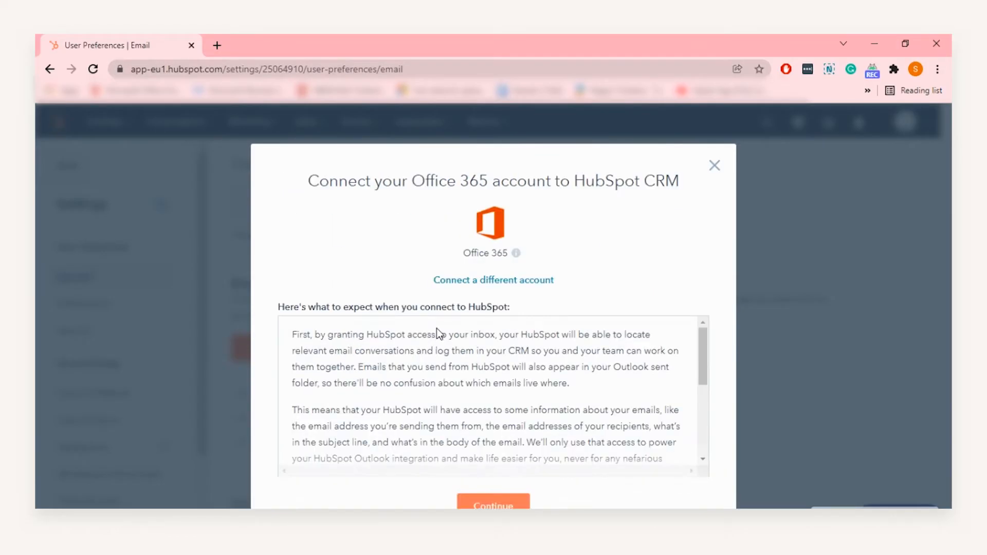
pyautogui.scroll(-5, 390, 355)
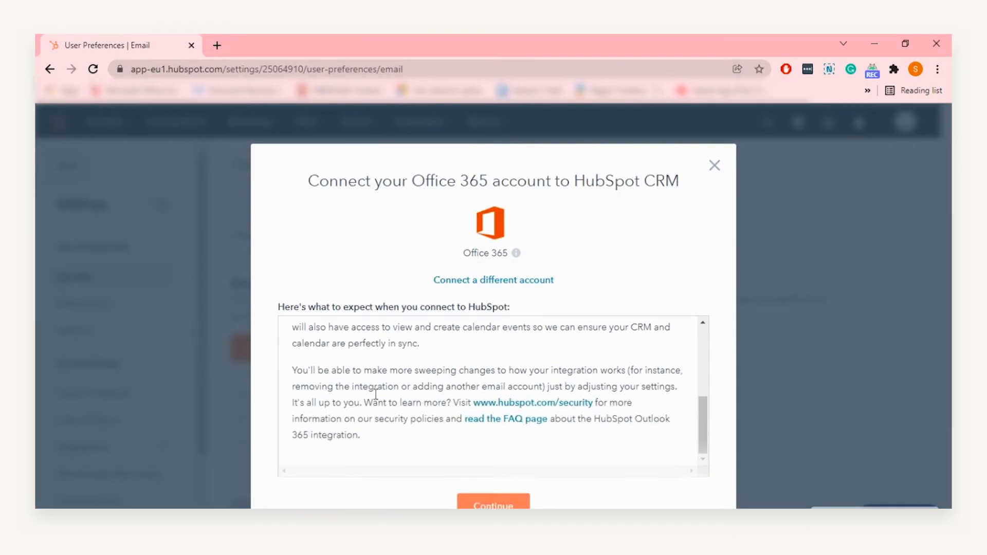
pyautogui.click(493, 504)
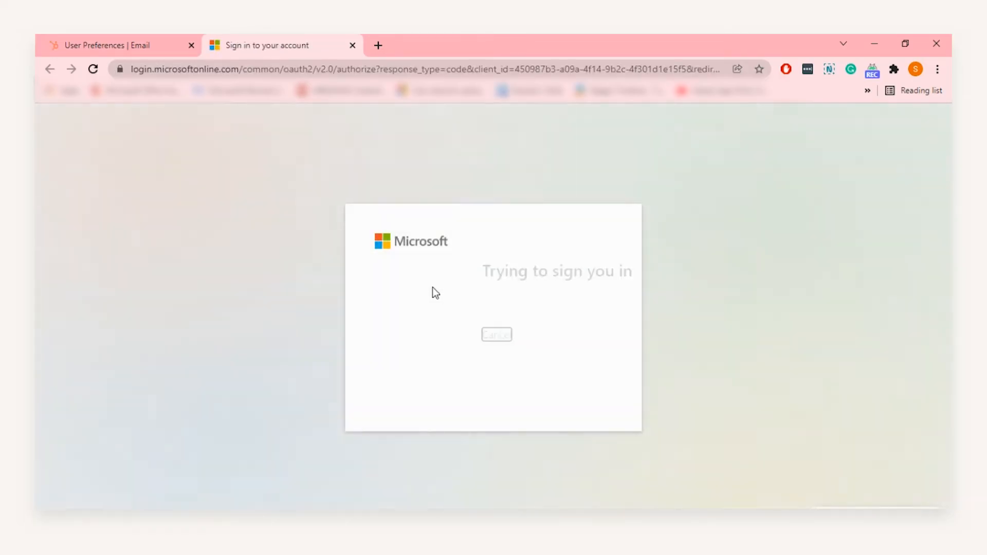
# Sign in with the work or school account using its saved password, confirming with Yes
pyautogui.click(439, 315)
pyautogui.click(454, 332)
pyautogui.click(462, 376)
pyautogui.click(589, 387)
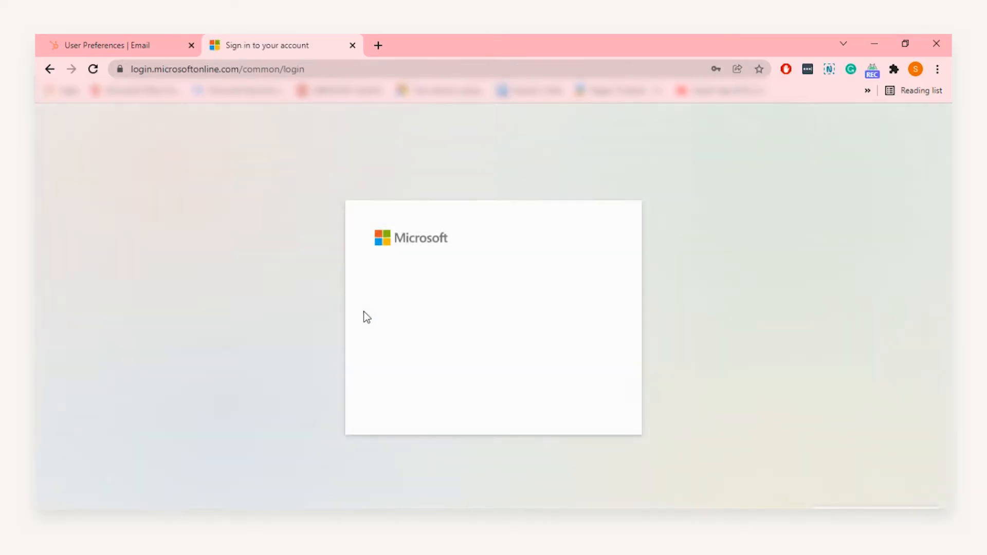
pyautogui.click(565, 388)
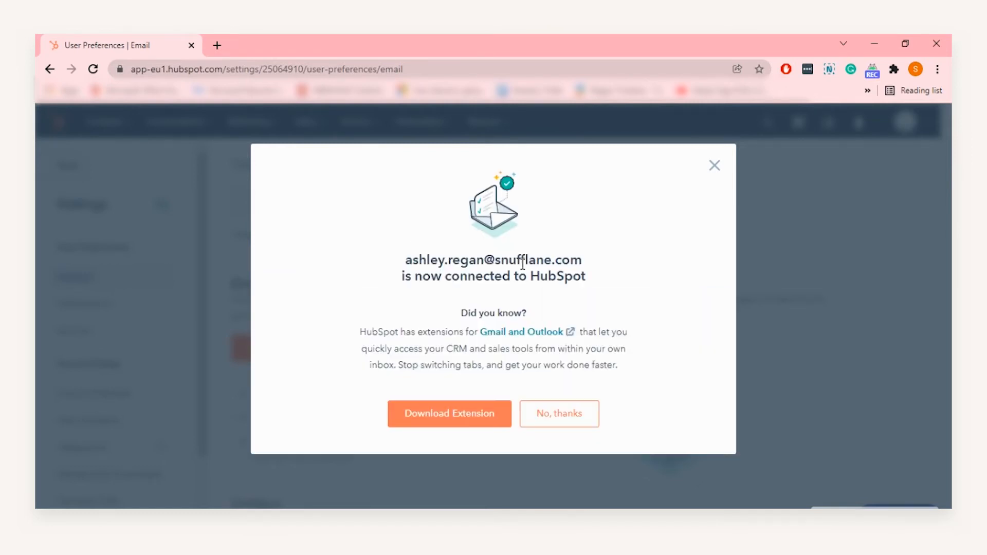
# Dismiss the extension download window and extra tab, then review the enabled Outlook 365 inbox
pyautogui.click(450, 419)
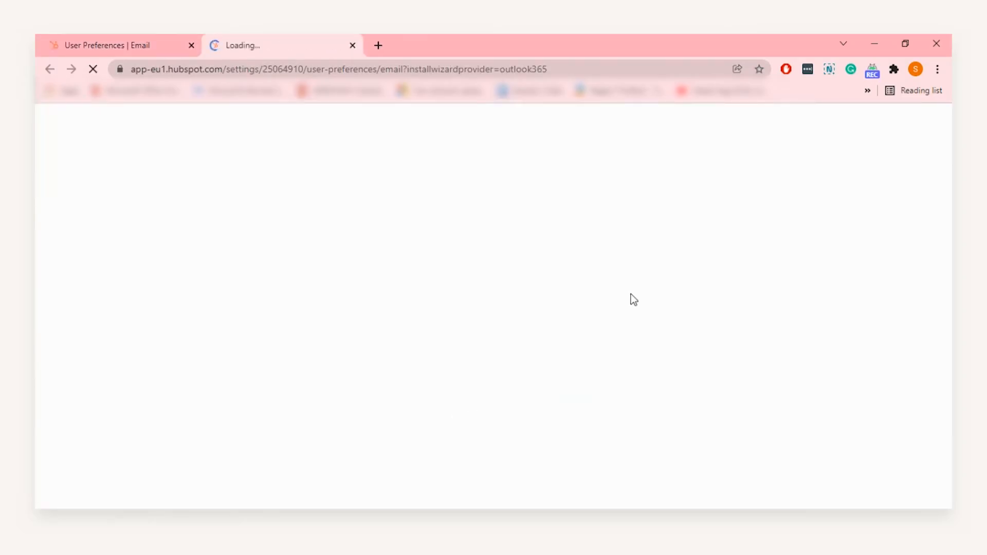
pyautogui.moveTo(634, 308); pyautogui.dragTo(789, 307)
pyautogui.click(804, 167)
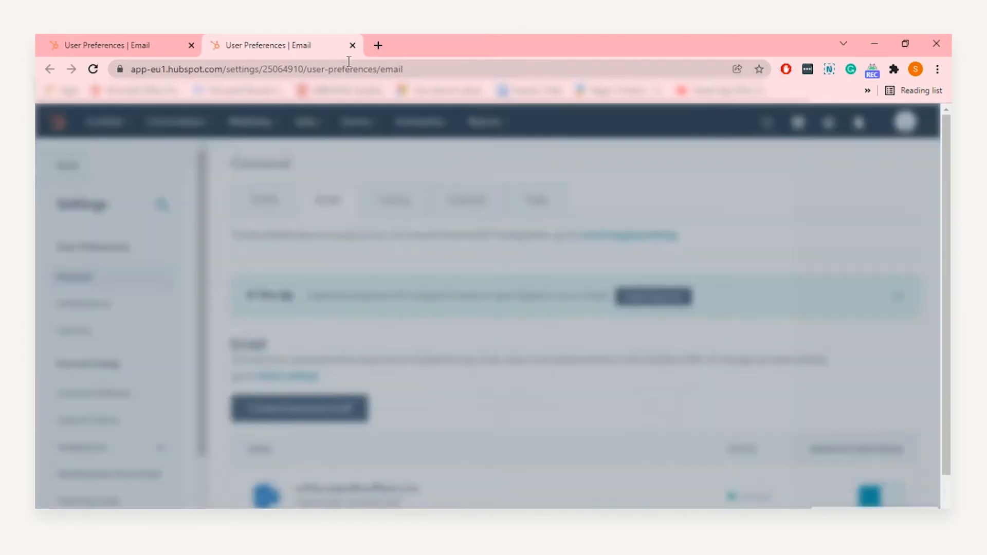
pyautogui.hotkey('ctrl', 'w')
pyautogui.scroll(-3, 437, 311)
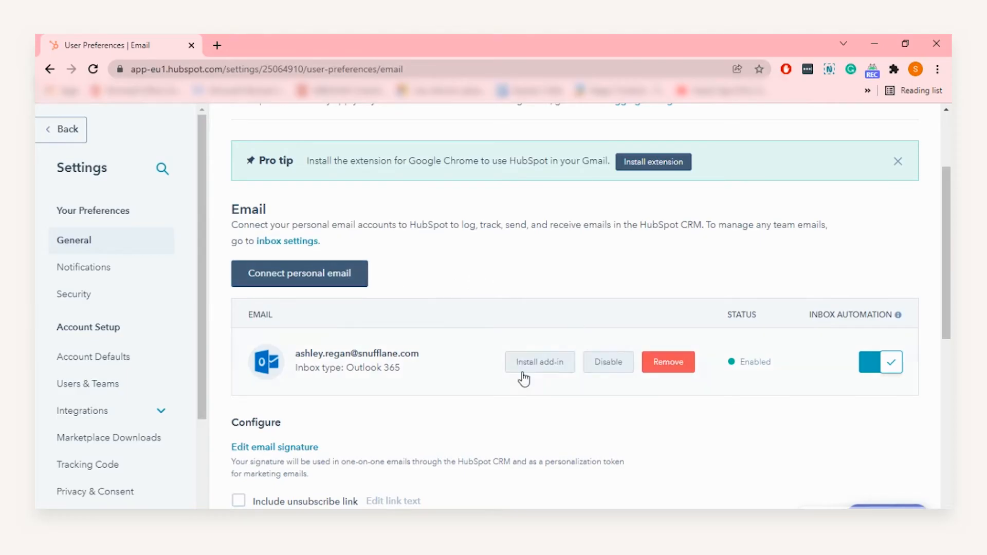
# Choose Install add-in and download the Outlook Desktop Extension
pyautogui.click(524, 367)
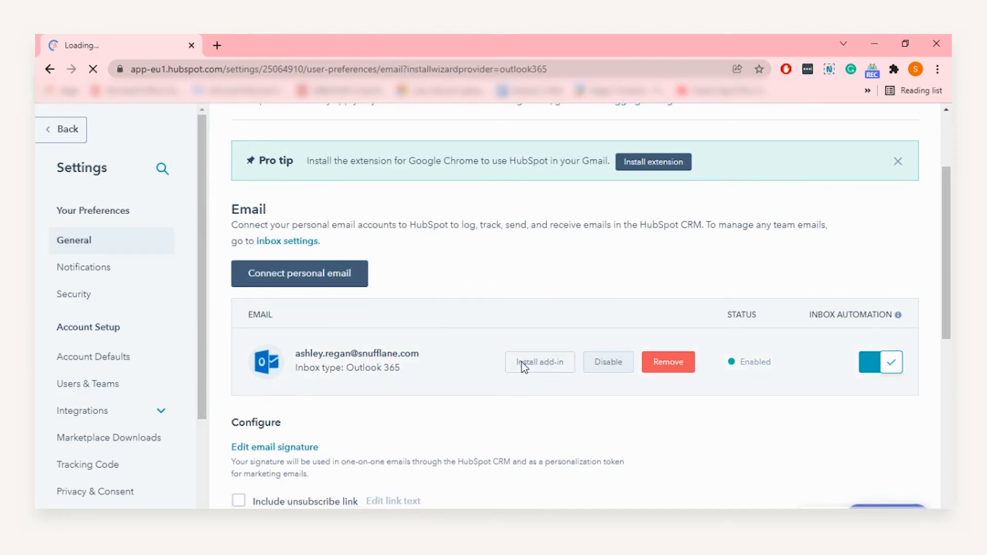
pyautogui.scroll(-3, 605, 309)
pyautogui.moveTo(642, 205); pyautogui.dragTo(767, 205)
pyautogui.click(767, 216)
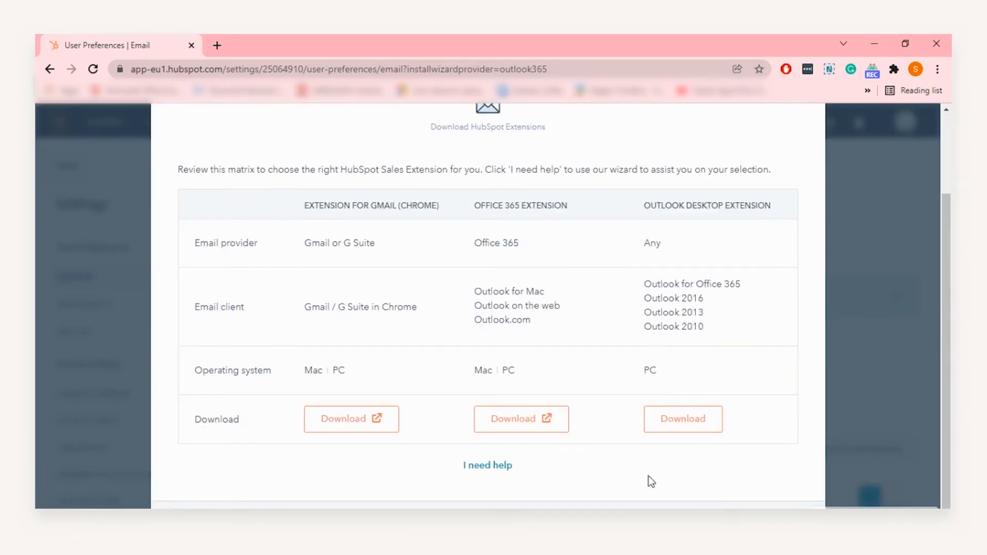
pyautogui.click(684, 420)
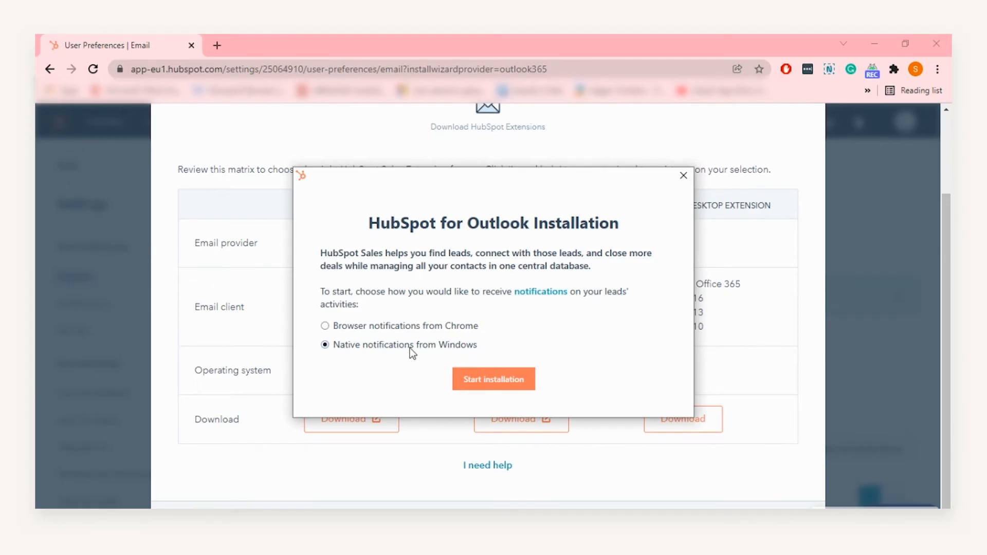
# Install HubSpot Sales for Outlook, dismiss the success notice, and approve HubSpot for Windows
pyautogui.click(504, 379)
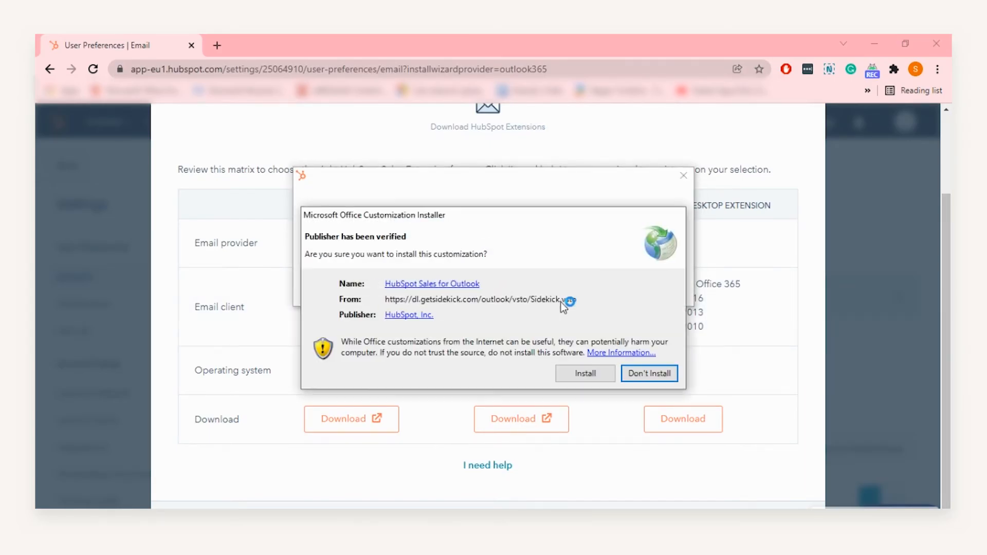
pyautogui.click(566, 372)
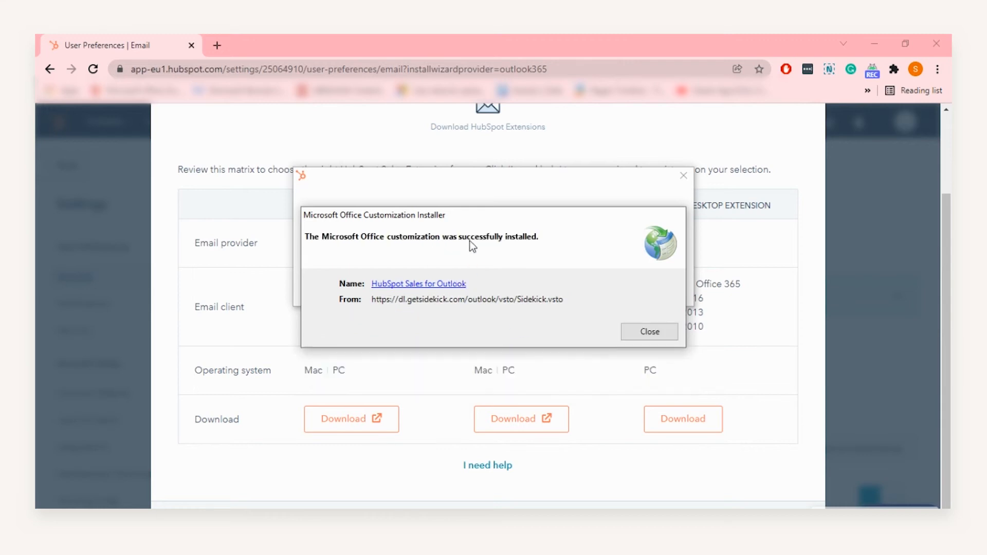
pyautogui.click(650, 332)
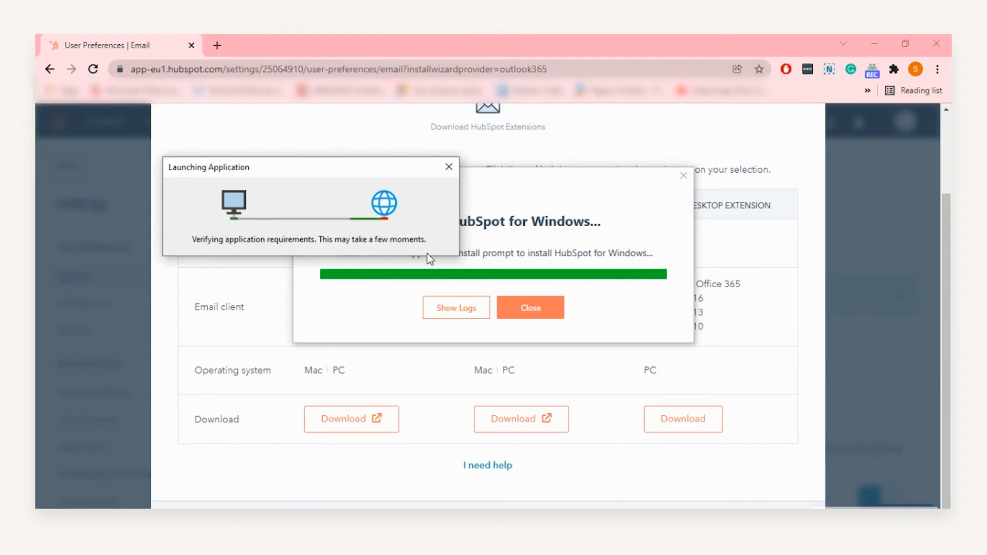
pyautogui.click(337, 236)
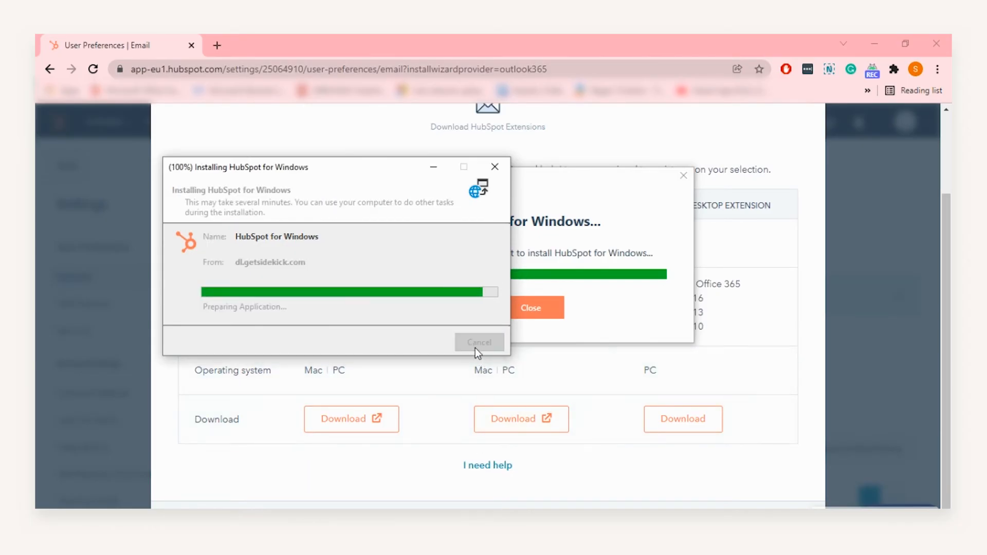
# Fill in the saved account email, close the finished HubSpot for Windows installer, and switch to Outlook
pyautogui.click(767, 395)
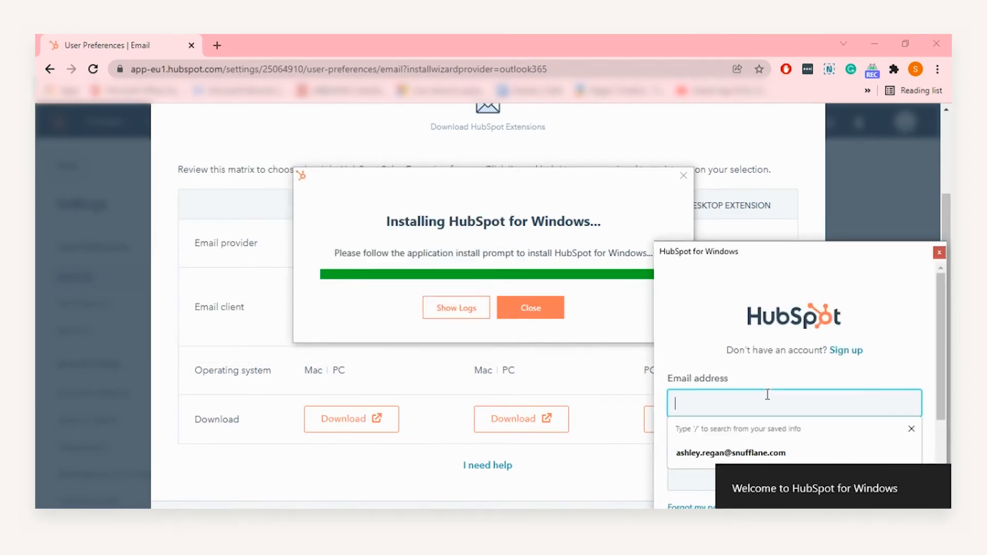
pyautogui.click(748, 454)
pyautogui.click(708, 484)
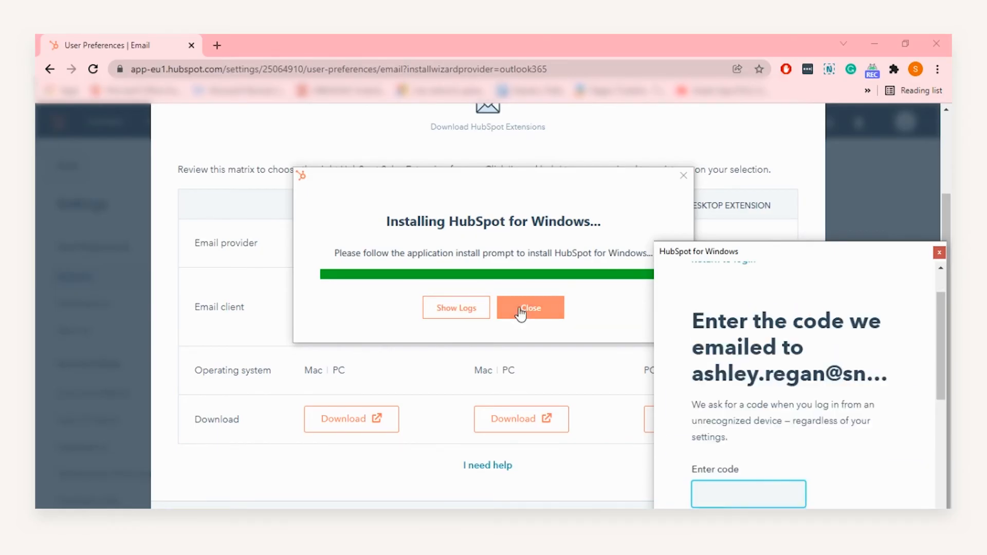
pyautogui.click(519, 307)
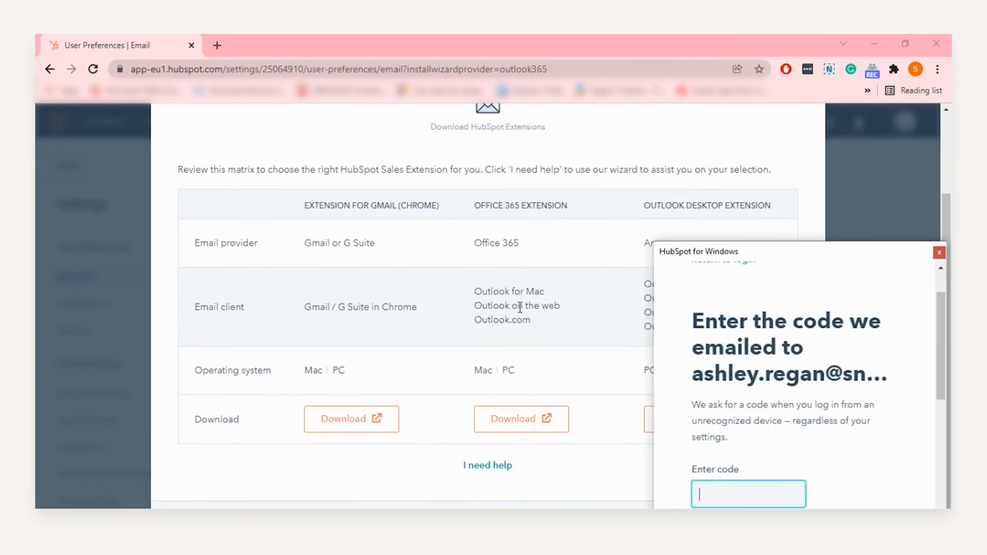
pyautogui.hotkey('alt', 'Tab')
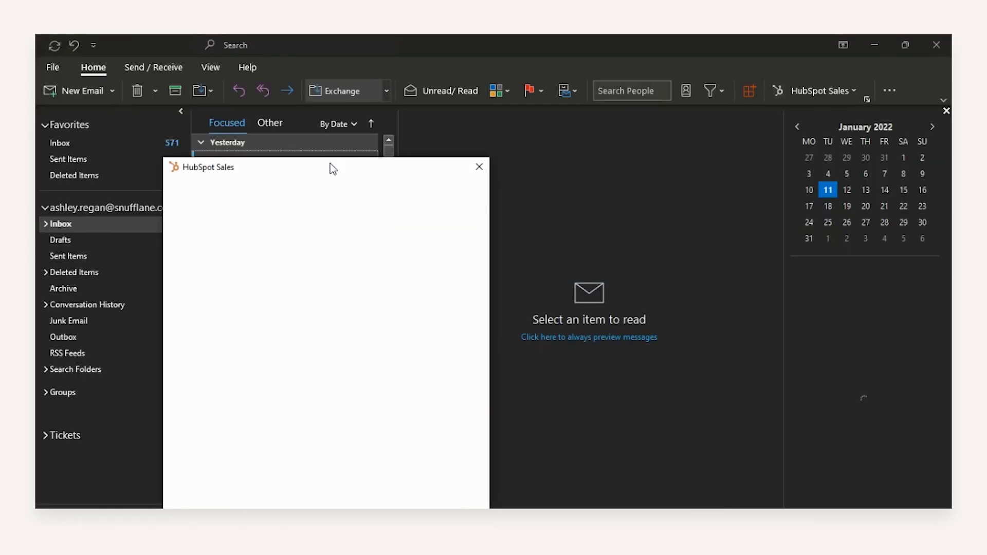
# Log in to the HubSpot Sales add-in with the Other tab showing, then close its pane
pyautogui.moveTo(350, 164); pyautogui.dragTo(781, 95)
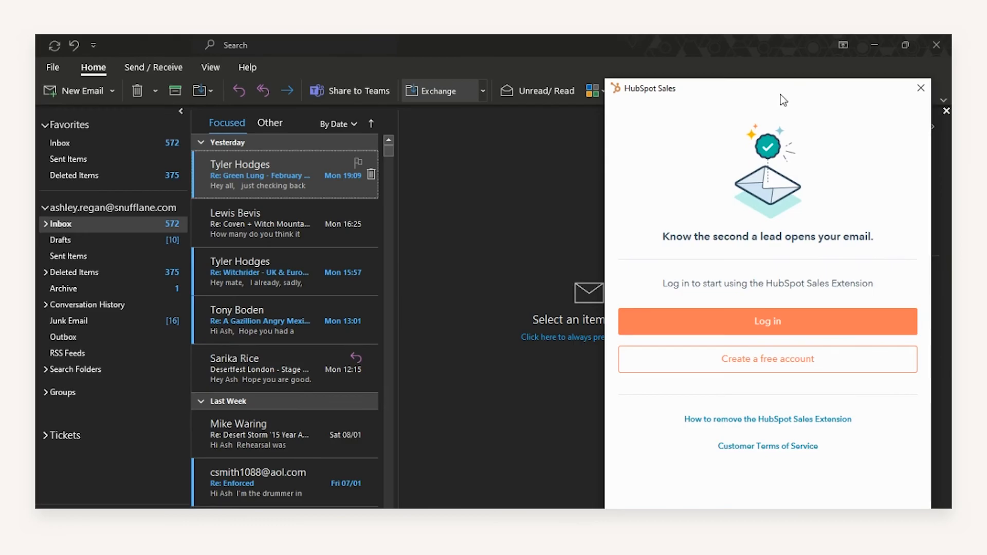
pyautogui.click(260, 119)
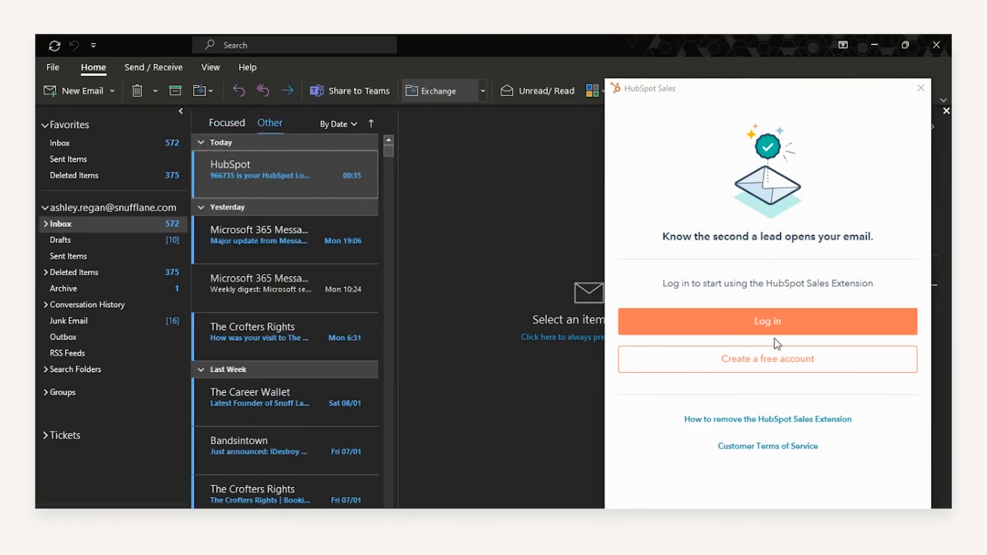
pyautogui.click(759, 320)
pyautogui.moveTo(703, 259); pyautogui.dragTo(859, 271)
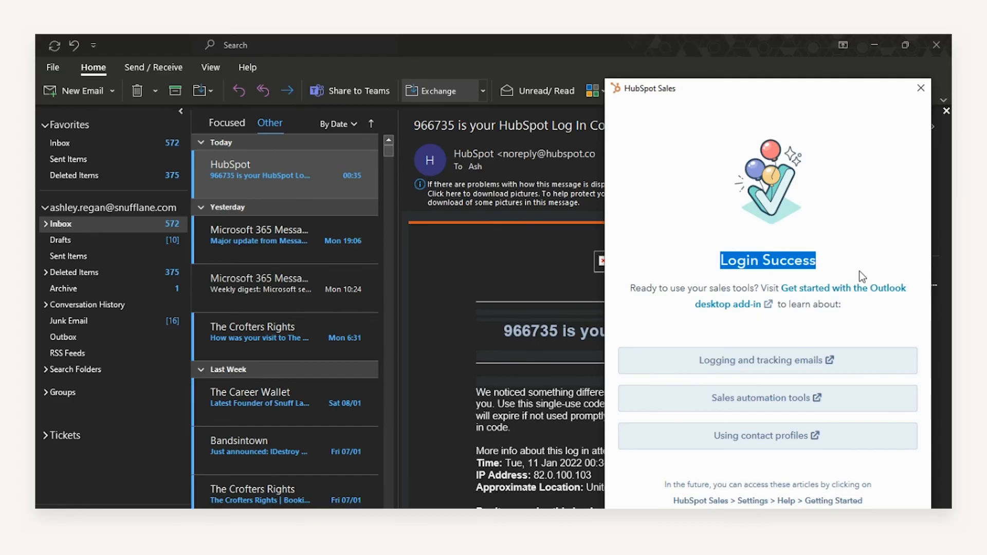
pyautogui.click(860, 271)
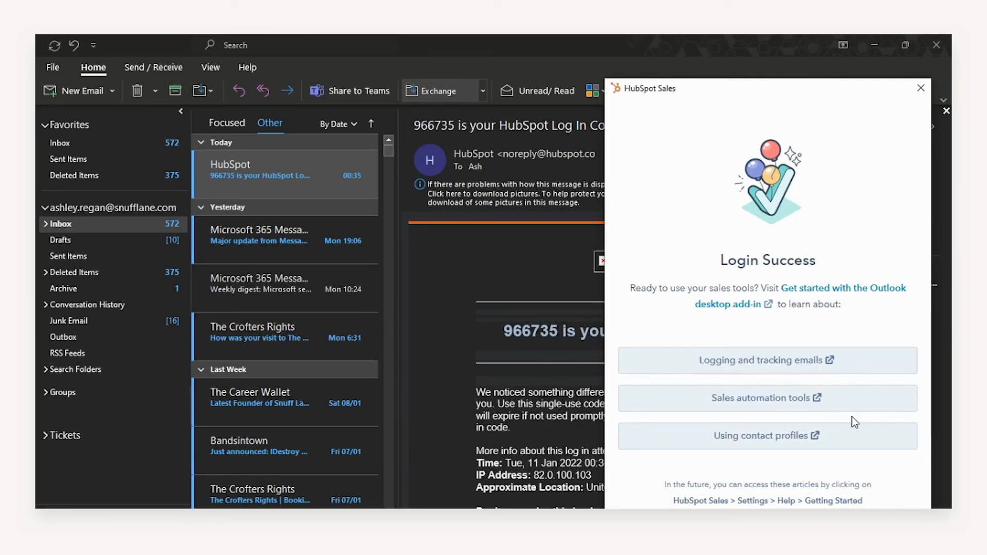
pyautogui.click(921, 89)
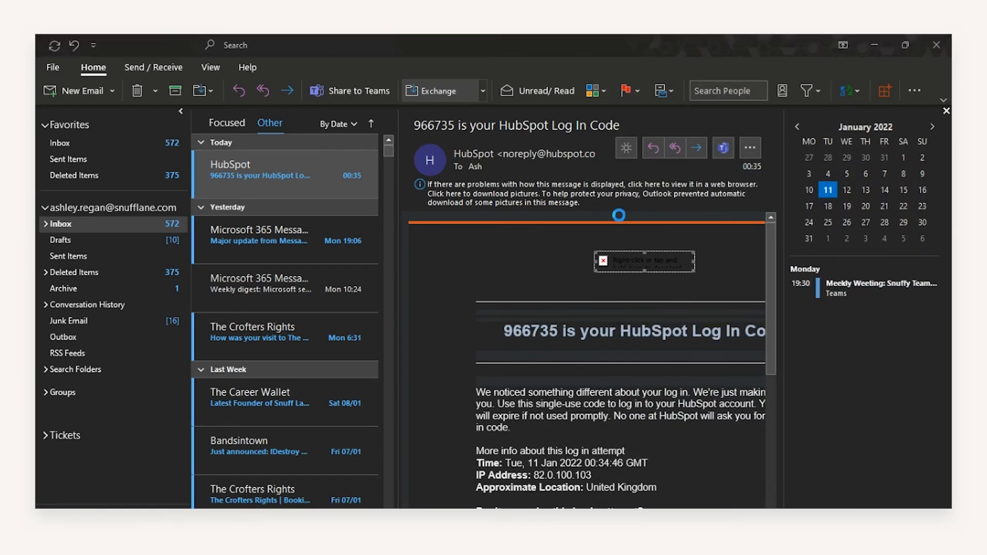
# Start a new email with Ctrl+N and open HubSpot Sales Tools from More commands
pyautogui.hotkey('ctrl', 'n')
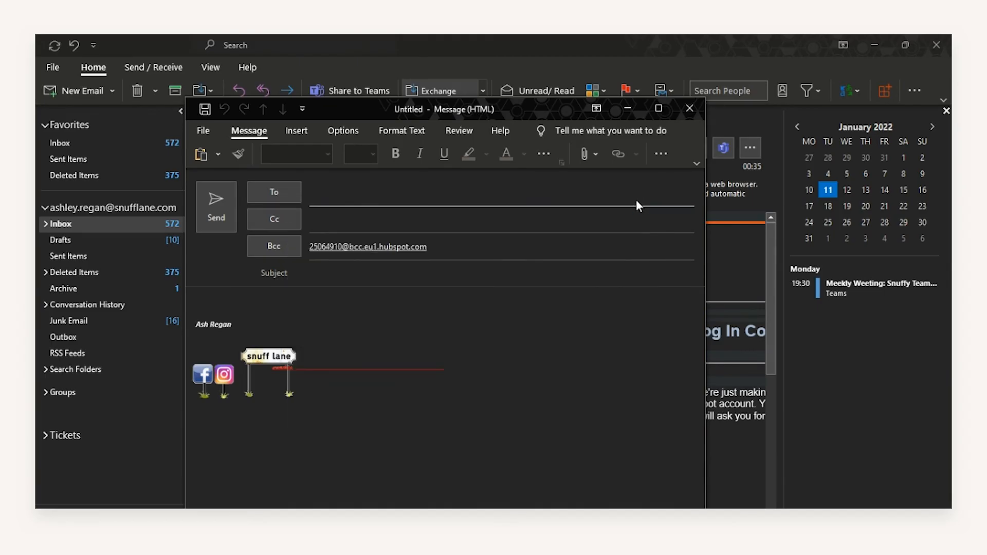
pyautogui.click(653, 155)
pyautogui.scroll(-1, 688, 381)
pyautogui.scroll(-3, 690, 386)
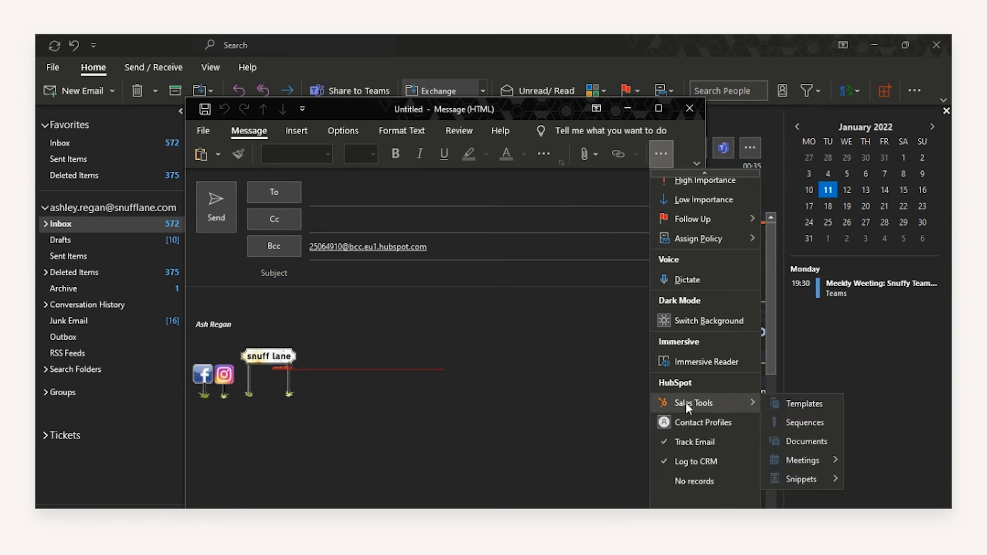
pyautogui.moveTo(686, 402)
pyautogui.scroll(-1, 686, 402)
pyautogui.scroll(-1, 686, 402)
pyautogui.click(689, 479)
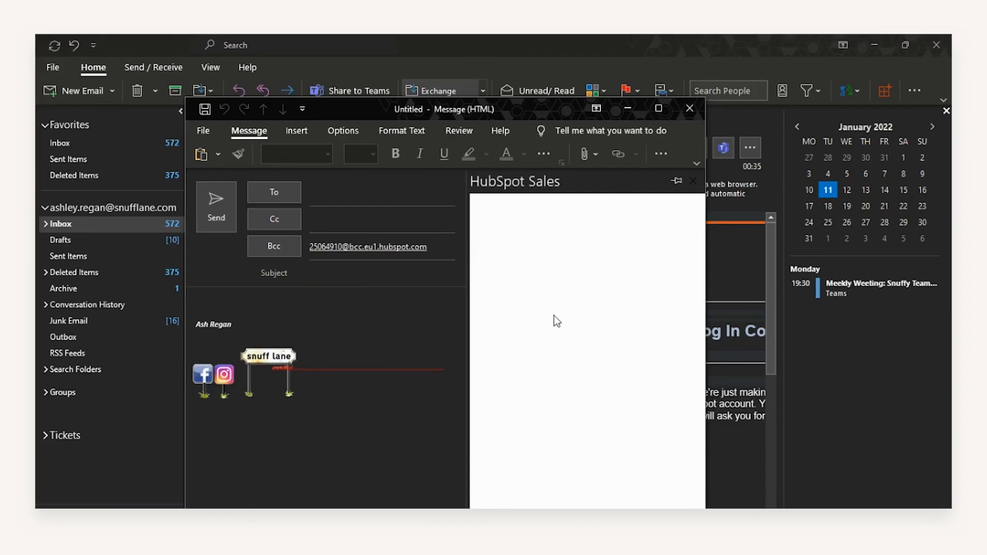
# Address the draft to an existing HubSpot contact by typing their name and accepting the suggestion
pyautogui.click(399, 199)
pyautogui.press('Return')
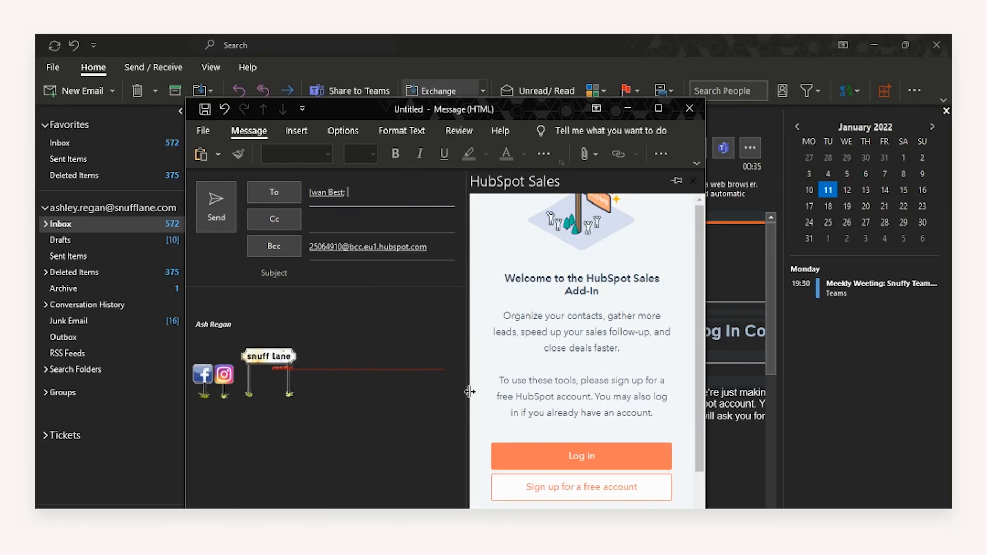
# Sign in to the HubSpot pane, review the contact's record, then delete the recipient
pyautogui.click(554, 457)
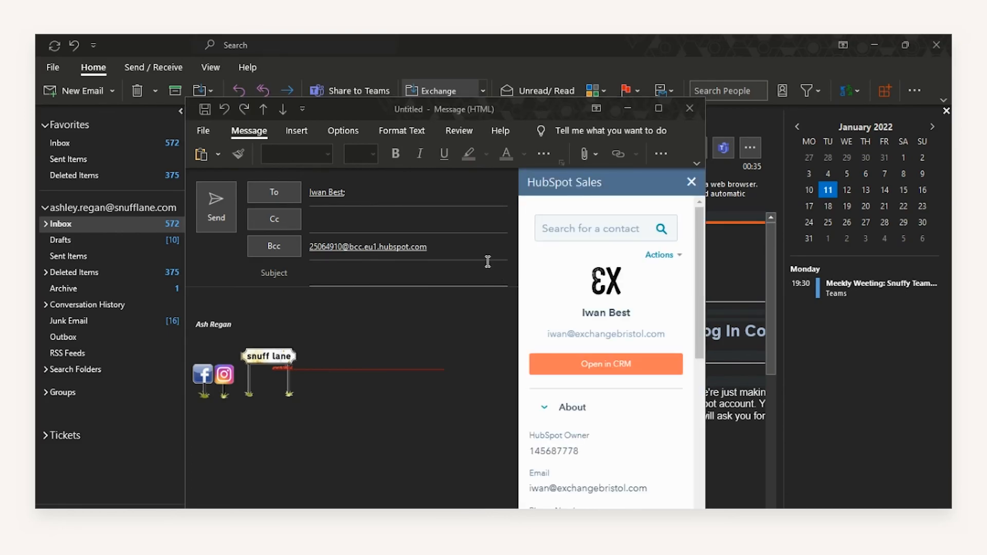
pyautogui.scroll(-6, 650, 354)
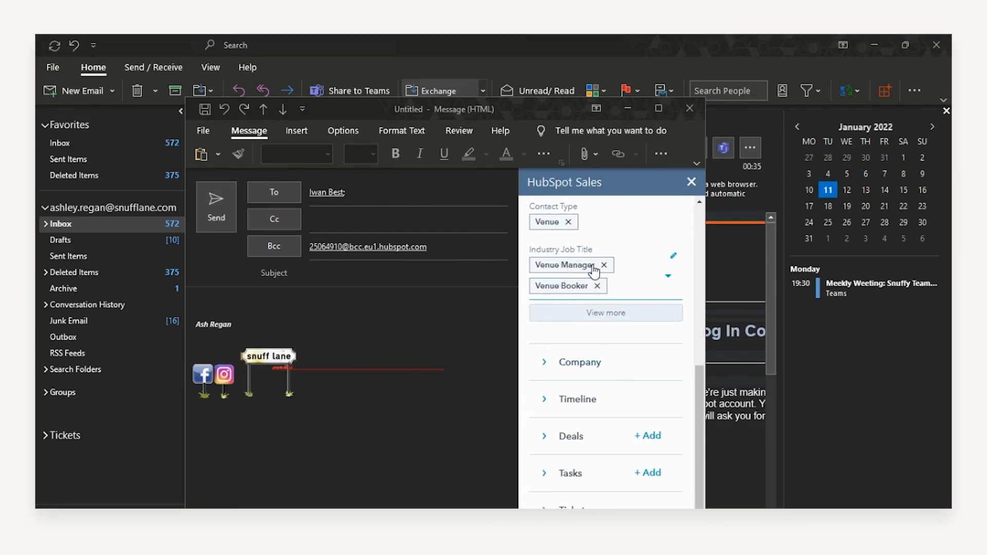
pyautogui.click(429, 197)
pyautogui.press('BackSpace')
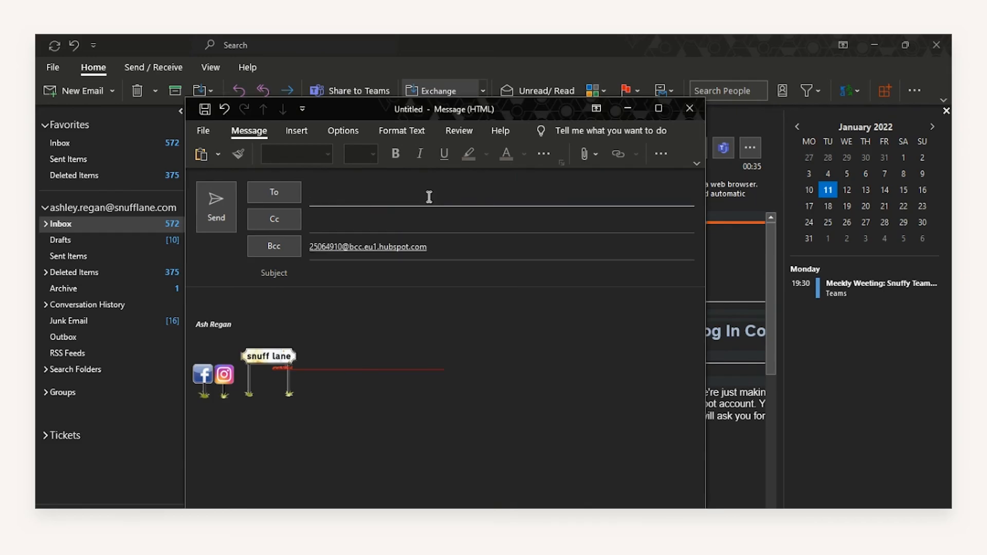
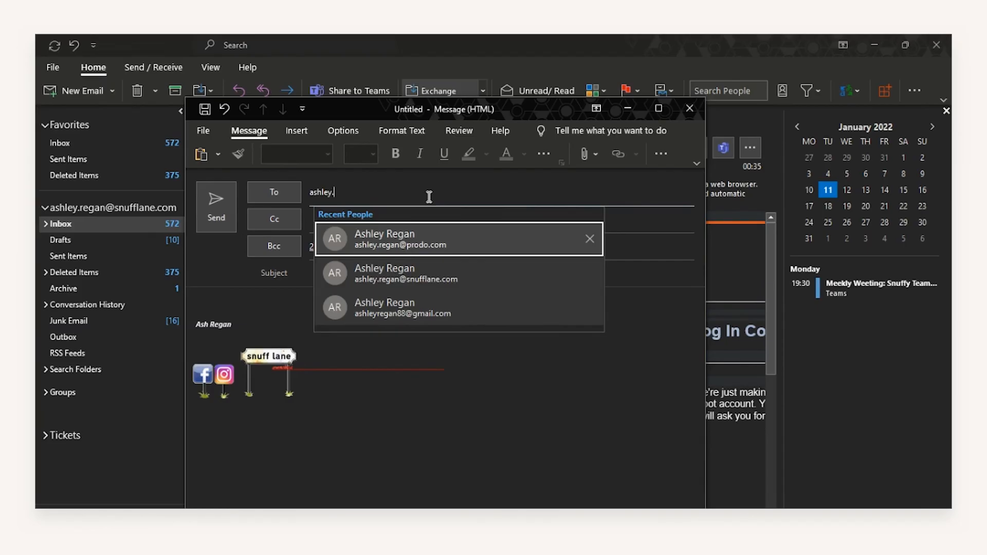
# Add a new contact's e-mail address as recipient and expand their Company details in HubSpot
pyautogui.press('Return')
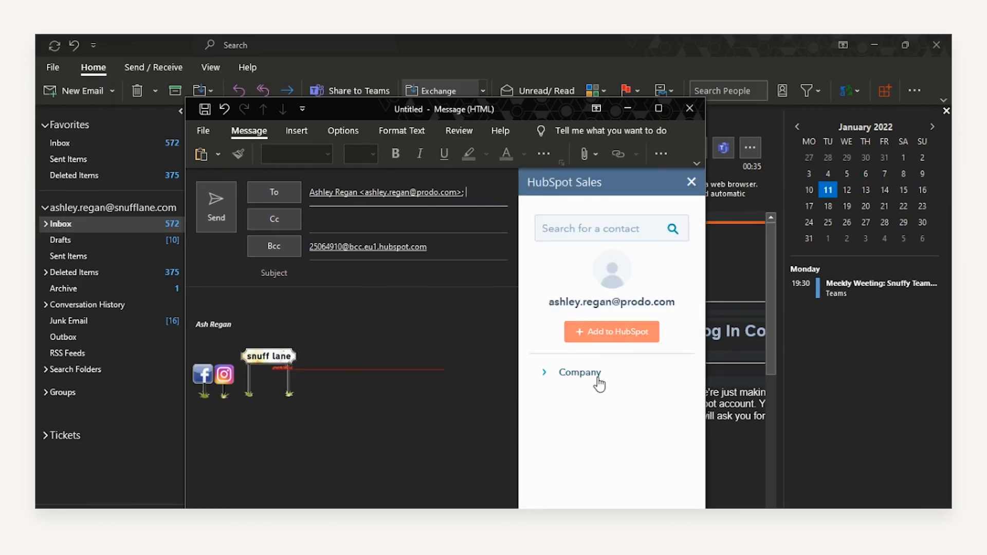
pyautogui.click(601, 374)
pyautogui.scroll(-3, 628, 367)
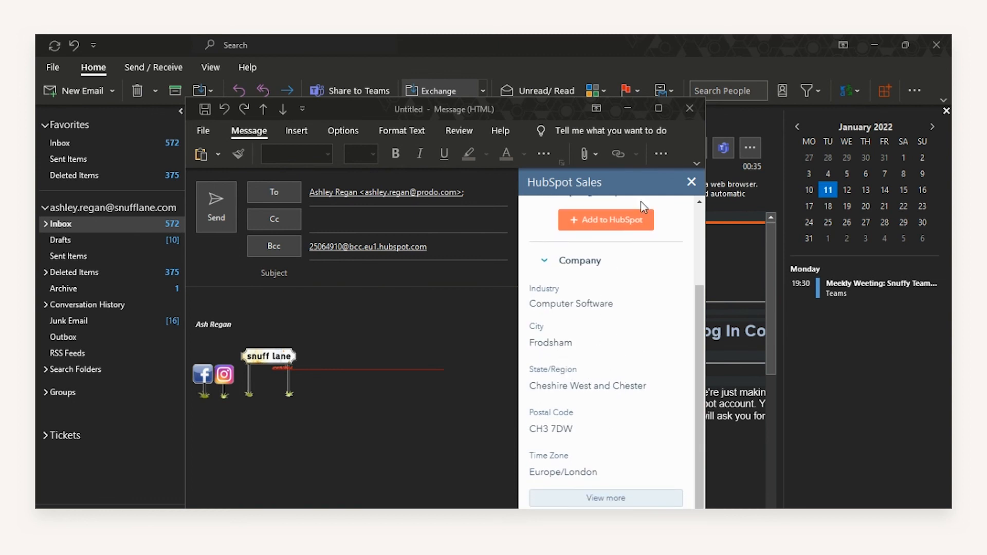
# Close the HubSpot Sales pane and bring up the additional message commands menu
pyautogui.click(684, 185)
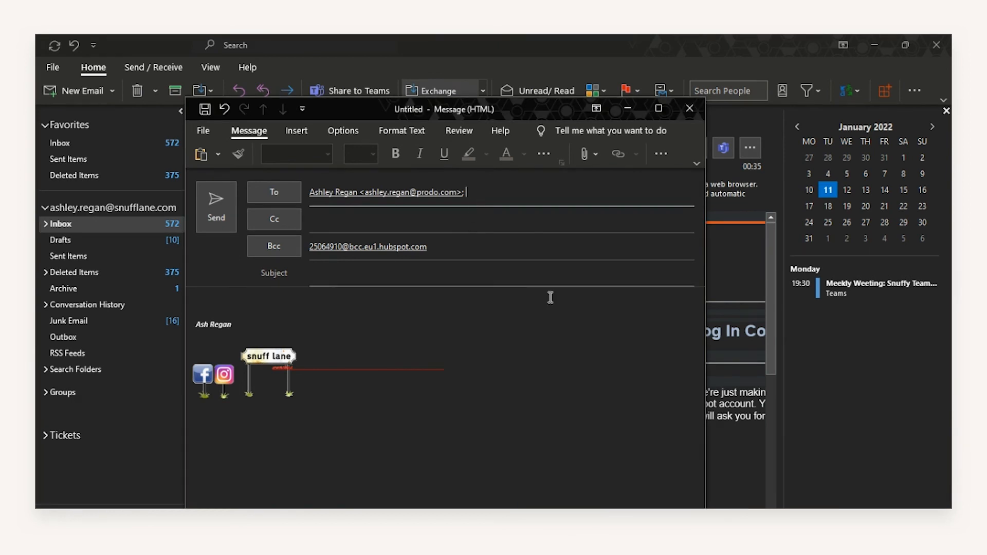
pyautogui.click(661, 153)
pyautogui.scroll(-2, 694, 483)
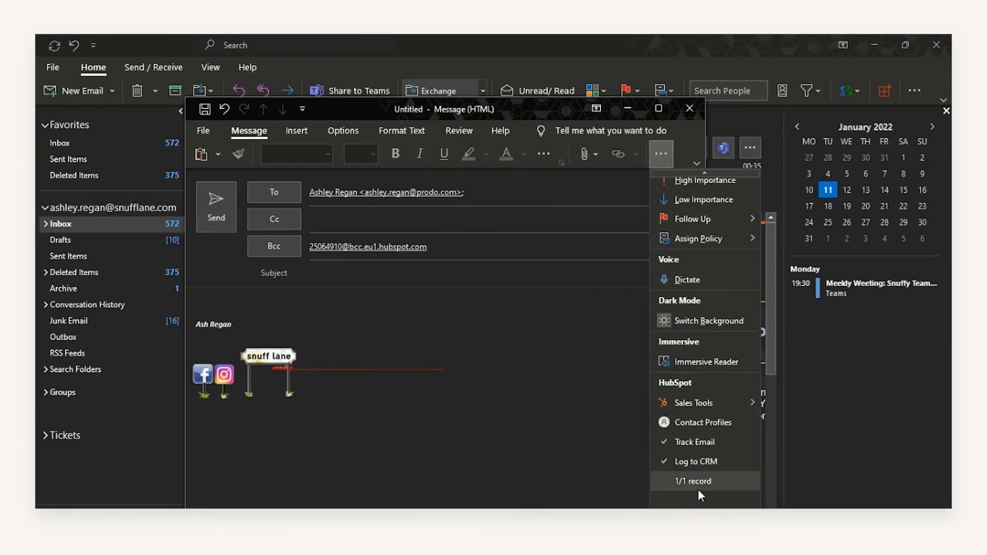
# Choose HubSpot > Sales Tools and scroll through the pane's tracking, logging, templates and sequences options
pyautogui.click(697, 480)
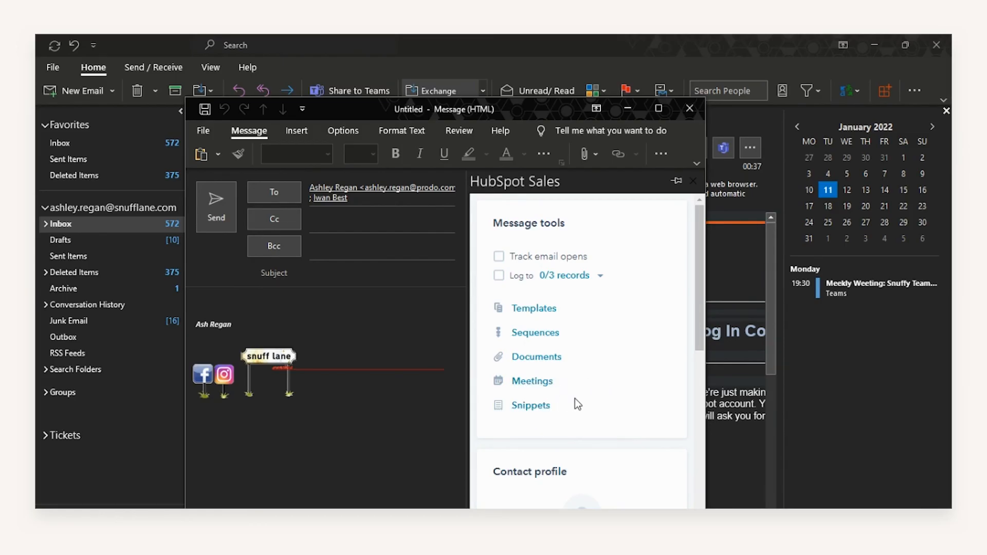
pyautogui.scroll(-6, 582, 386)
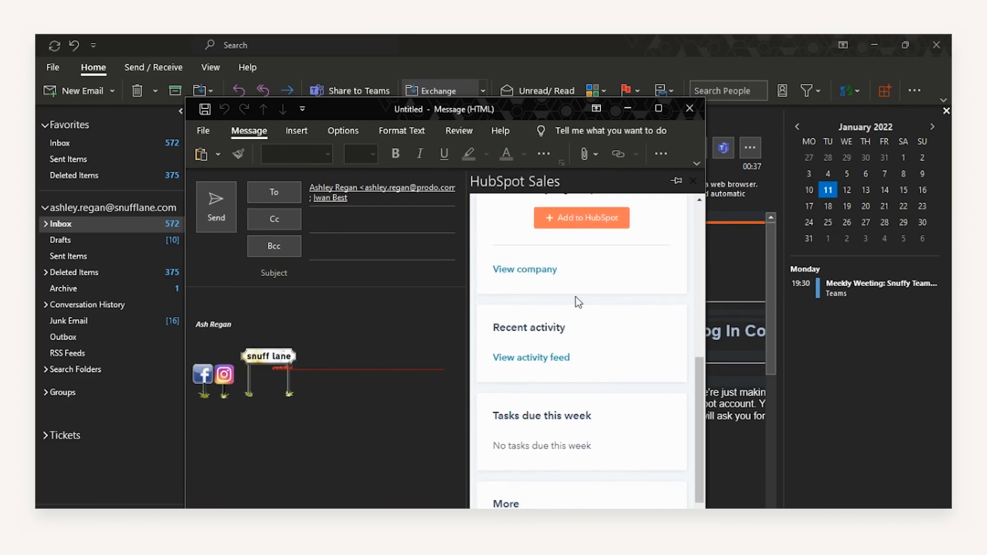
pyautogui.scroll(-1, 527, 337)
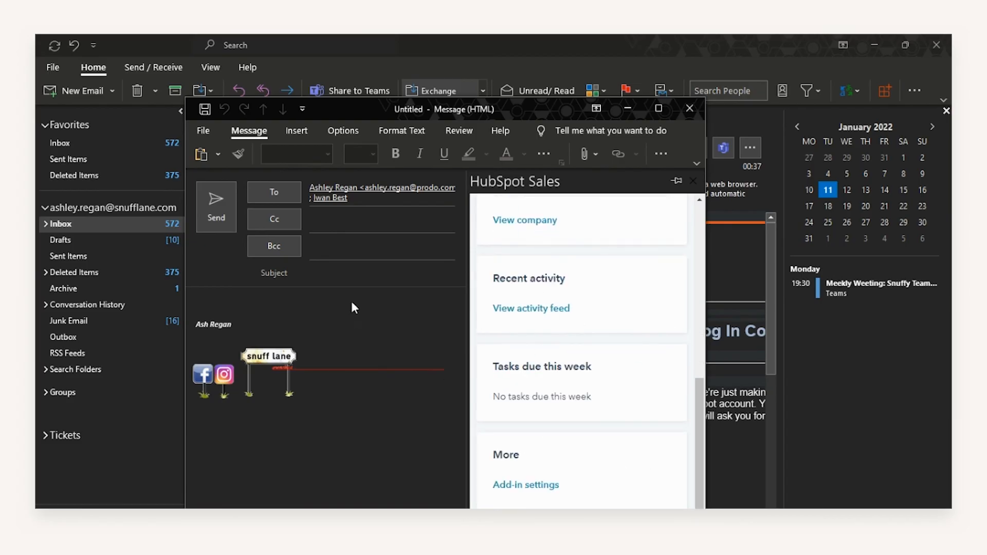
pyautogui.scroll(8, 486, 298)
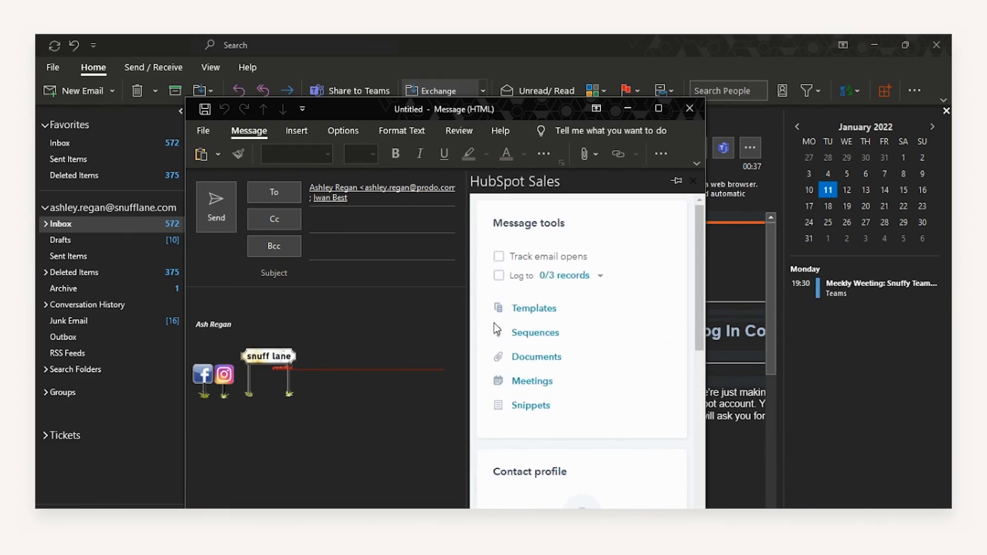